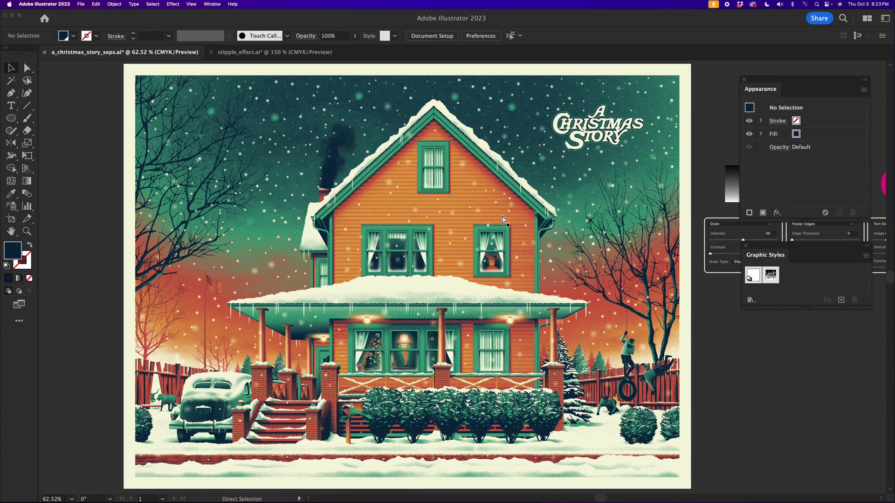
{"action": "scroll", "coordinate": [506, 220], "scroll_direction": "right", "scroll_amount": 2}
- Zoom in on the house's stippled window and the sample squares to inspect the stipple effect
{"action": "key", "text": "super+1"}
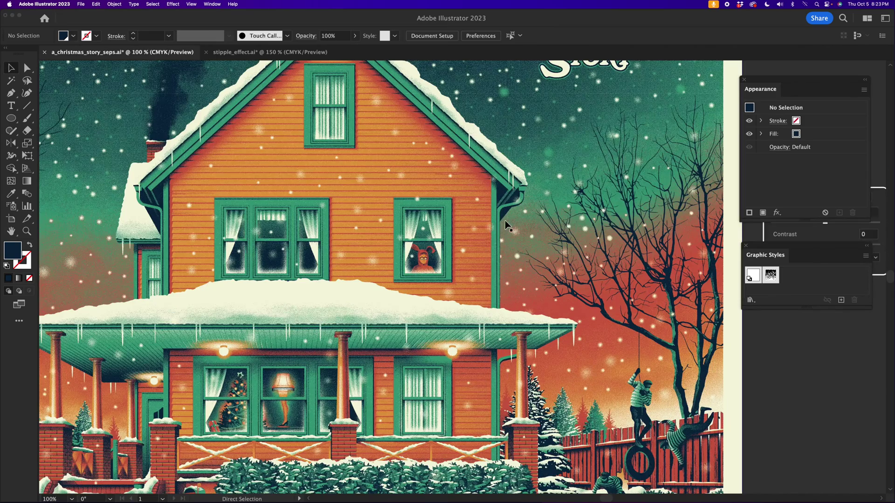
{"action": "key", "text": "super+="}
{"action": "key", "text": "super+="}
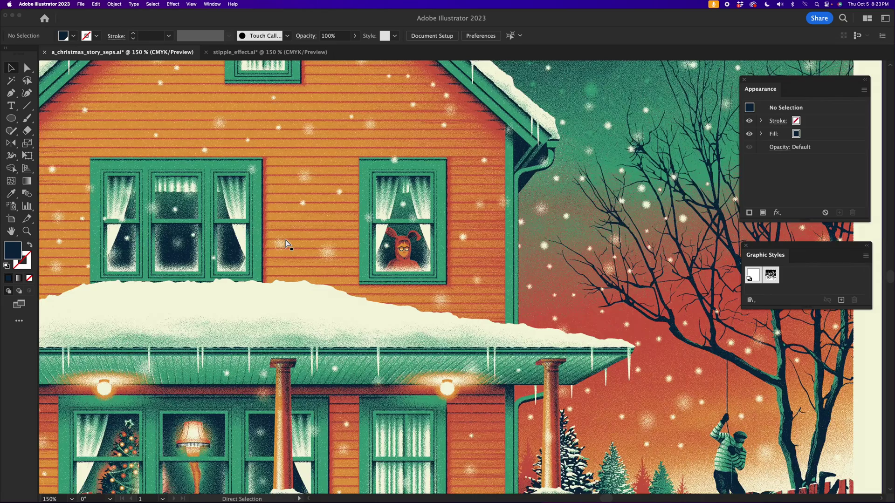
{"action": "scroll", "coordinate": [286, 243], "scroll_direction": "up", "scroll_amount": 2}
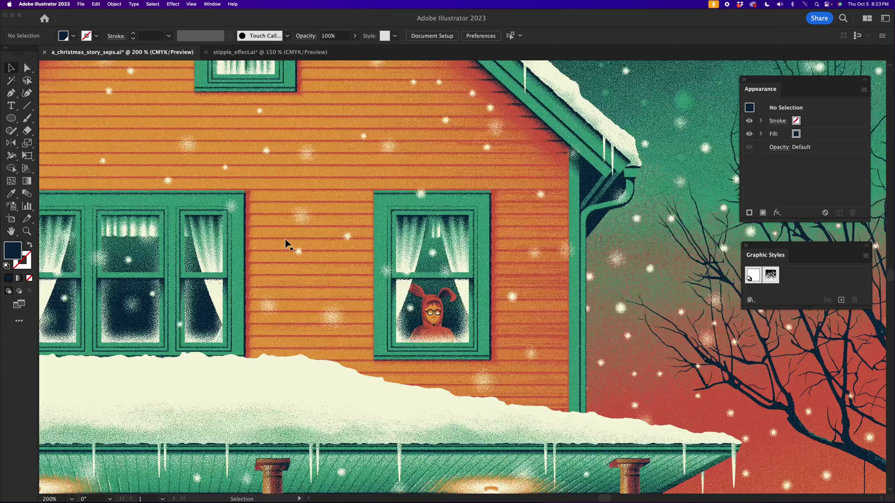
{"action": "key", "text": "super+="}
{"action": "scroll", "coordinate": [286, 243], "scroll_direction": "down", "scroll_amount": 1}
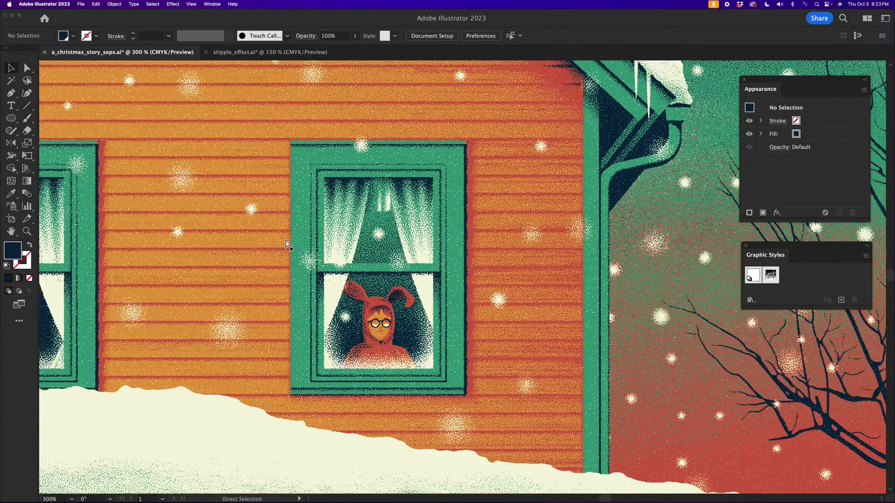
{"action": "key", "text": "super+="}
{"action": "scroll", "coordinate": [350, 240], "scroll_direction": "right", "scroll_amount": 2}
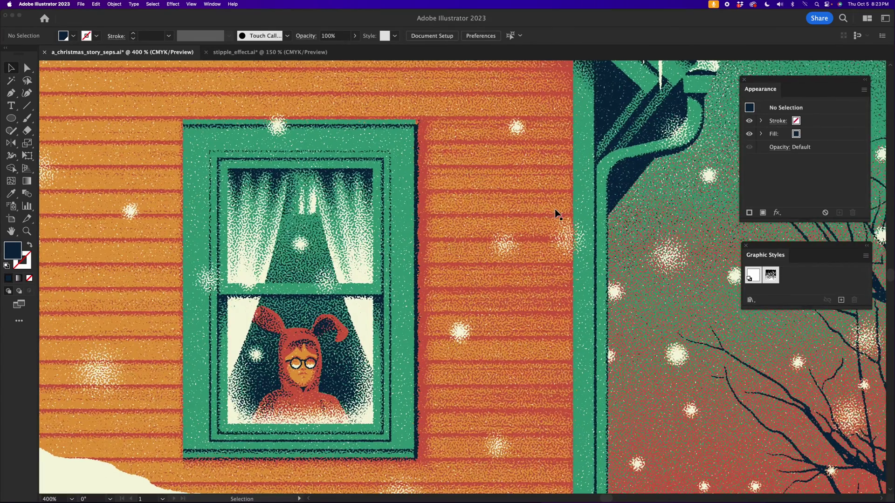
{"action": "scroll", "coordinate": [367, 282], "scroll_direction": "left", "scroll_amount": 2}
{"action": "scroll", "coordinate": [367, 282], "scroll_direction": "down", "scroll_amount": 1}
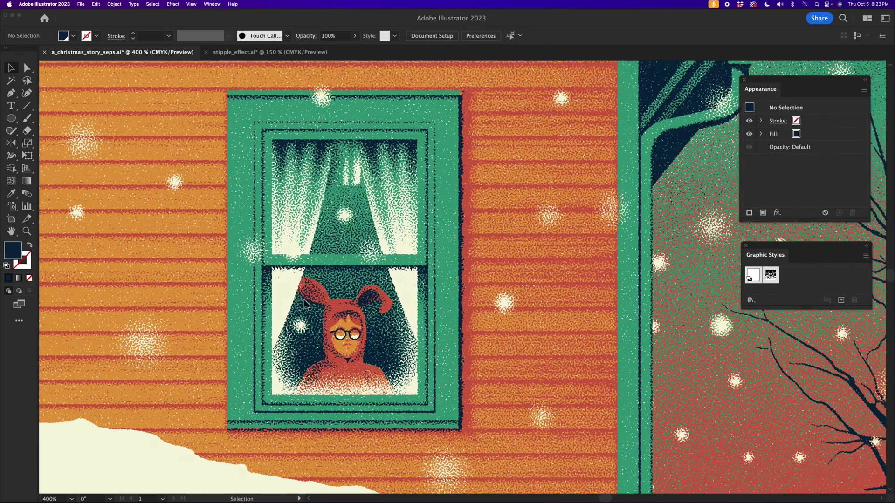
{"action": "key", "text": "super+="}
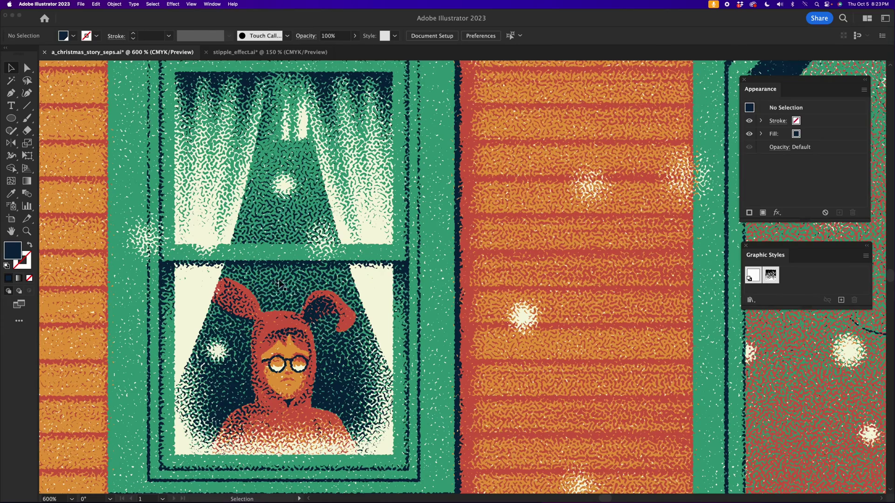
{"action": "key", "text": "super+minus"}
{"action": "key", "text": "super+minus"}
{"action": "key", "text": "super+minus"}
{"action": "key", "text": "super+minus"}
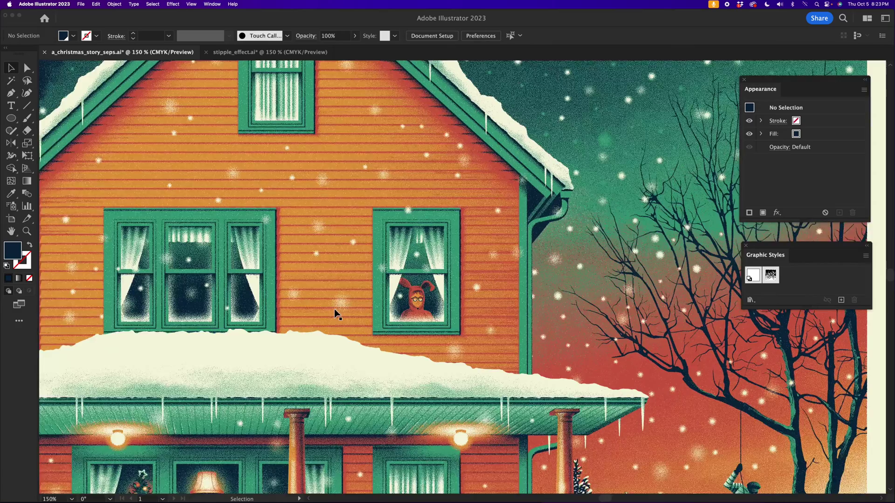
{"action": "key", "text": "super+minus"}
{"action": "key", "text": "super+minus"}
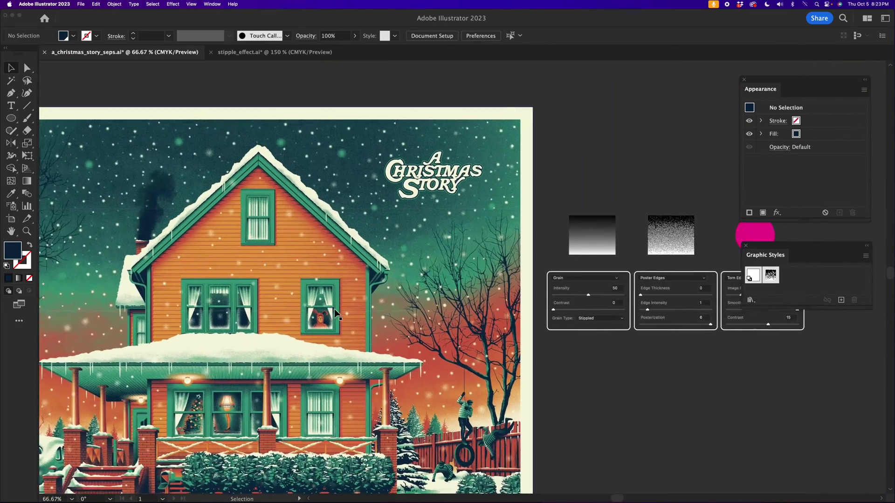
{"action": "scroll", "coordinate": [496, 407], "scroll_direction": "right", "scroll_amount": 10}
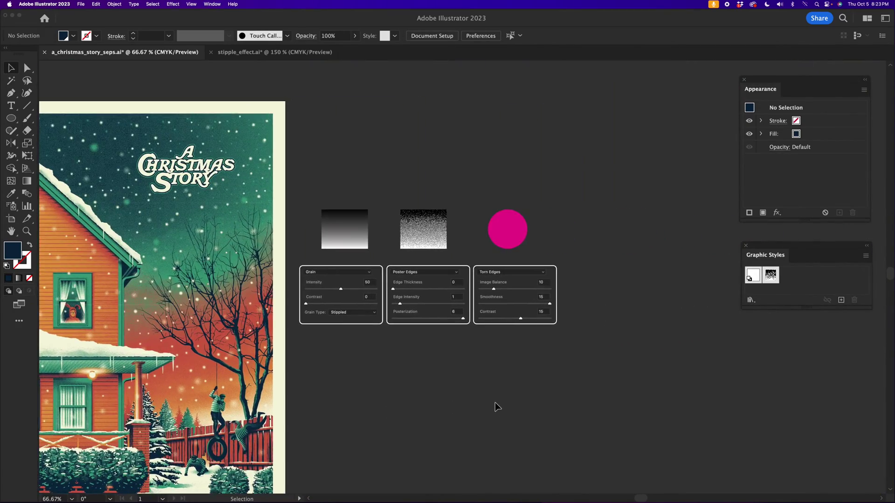
{"action": "key", "text": "super+plus"}
{"action": "key", "text": "super+plus"}
{"action": "left_click_drag", "start_coordinate": [382, 400], "coordinate": [523, 436]}
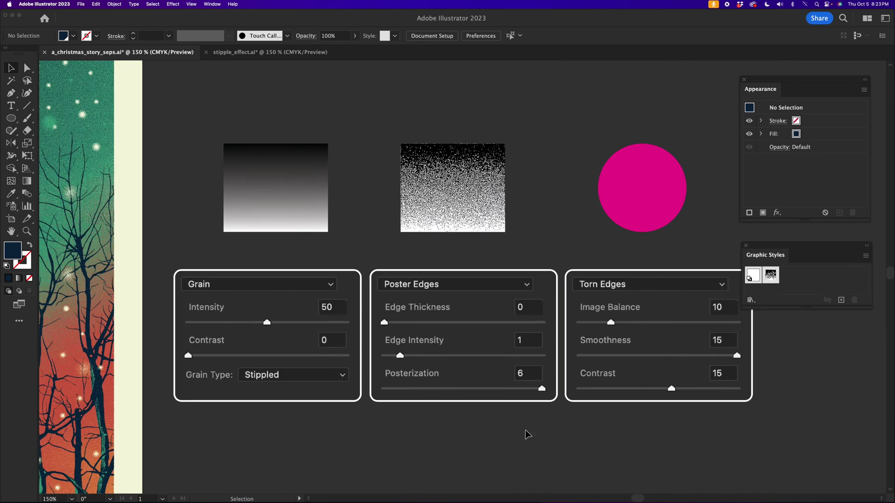
{"action": "key", "text": "super+plus"}
{"action": "left_click_drag", "start_coordinate": [483, 244], "coordinate": [421, 267]}
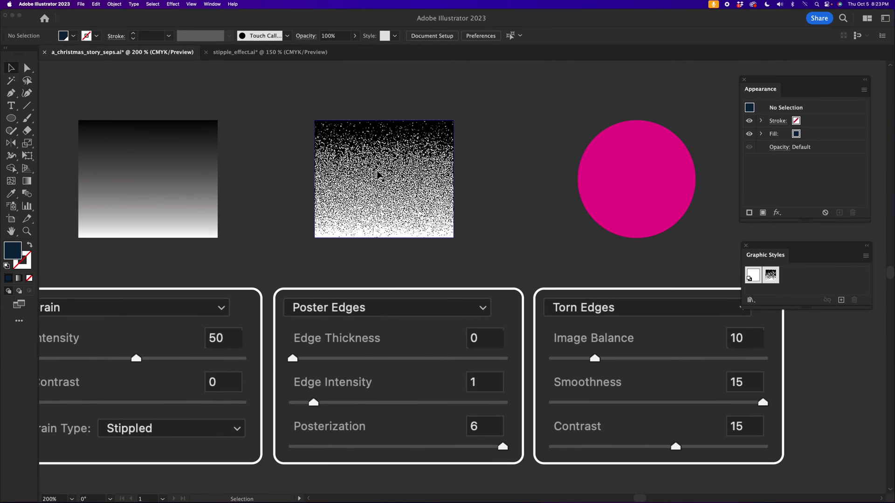
{"action": "left_click_drag", "start_coordinate": [379, 176], "coordinate": [392, 173]}
{"action": "left_click", "coordinate": [426, 154]}
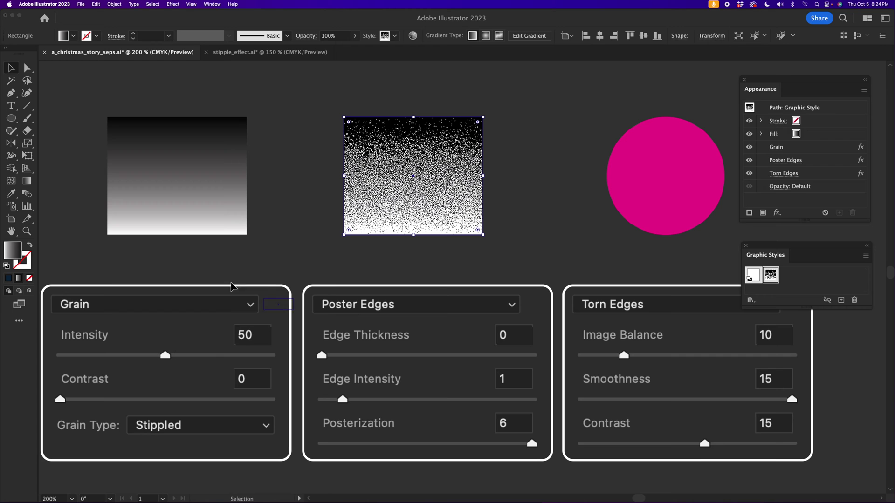
{"action": "scroll", "coordinate": [331, 399], "scroll_direction": "down", "scroll_amount": 2}
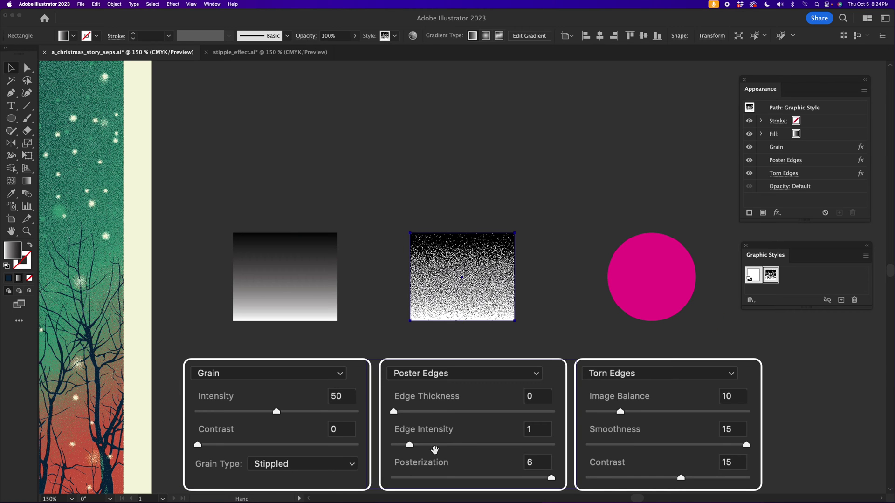
{"action": "left_click_drag", "start_coordinate": [434, 450], "coordinate": [382, 355]}
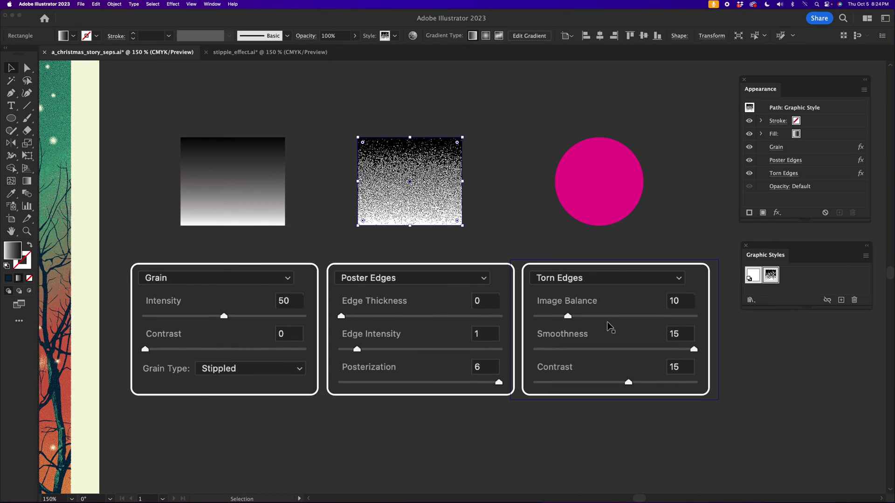
{"action": "left_click", "coordinate": [511, 175]}
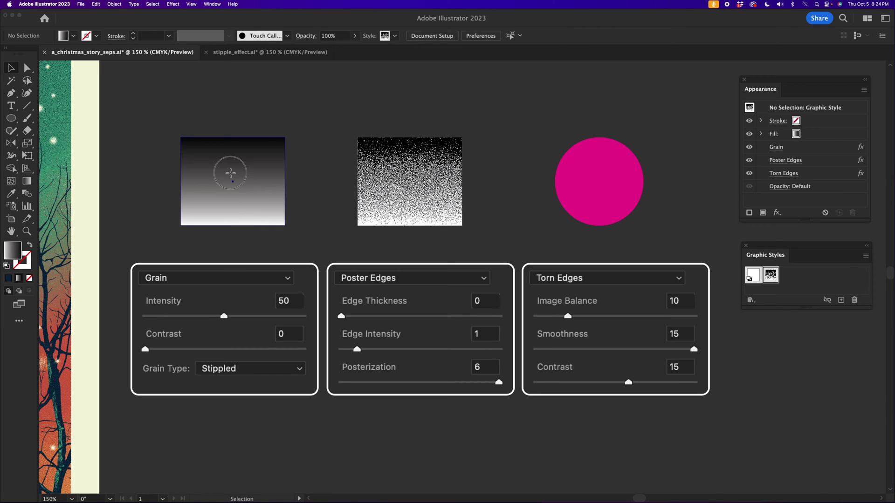
- Apply a Stippled Grain texture (Intensity 50, Contrast 0) to the black-to-white gradient square
{"action": "left_click", "coordinate": [232, 177]}
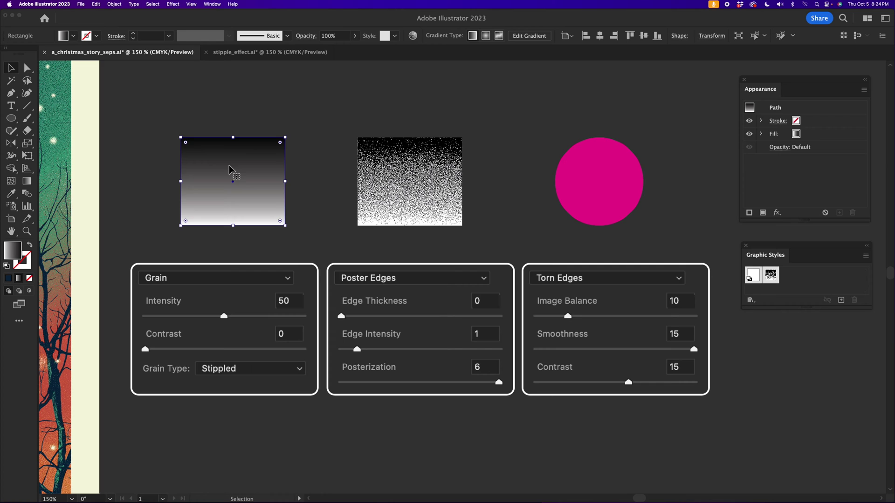
{"action": "left_click", "coordinate": [173, 4]}
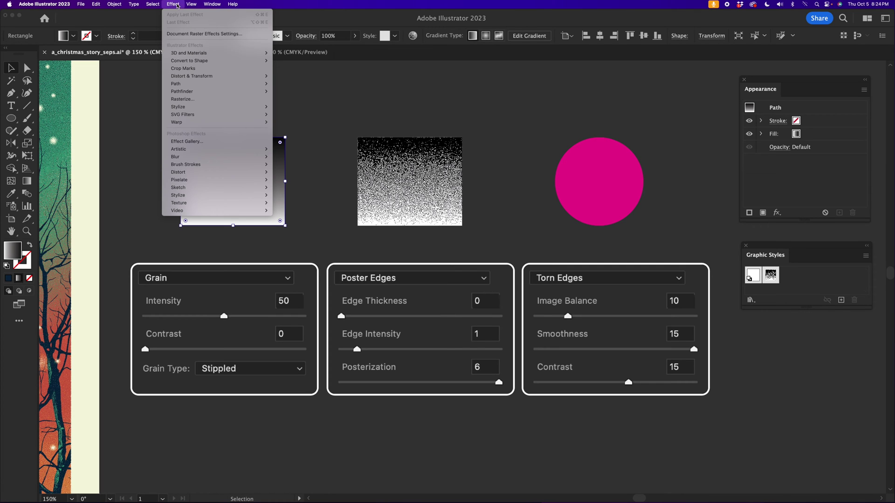
{"action": "left_click", "coordinate": [201, 141]}
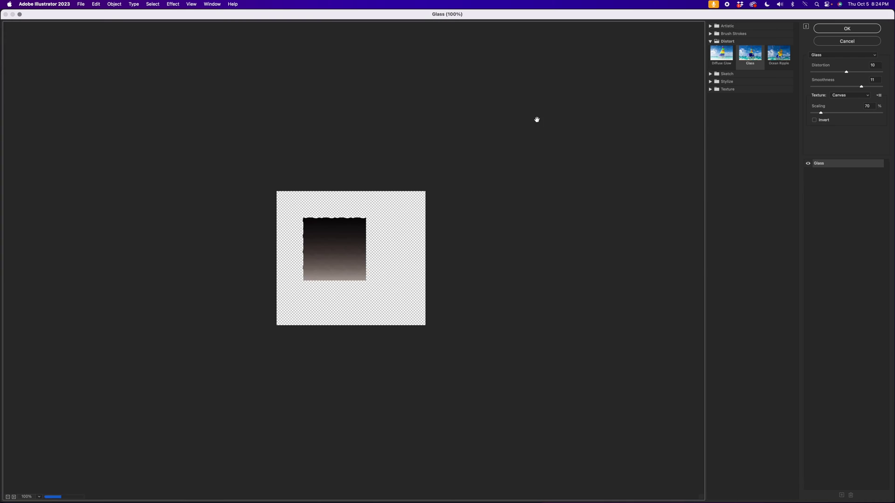
{"action": "left_click", "coordinate": [710, 90]}
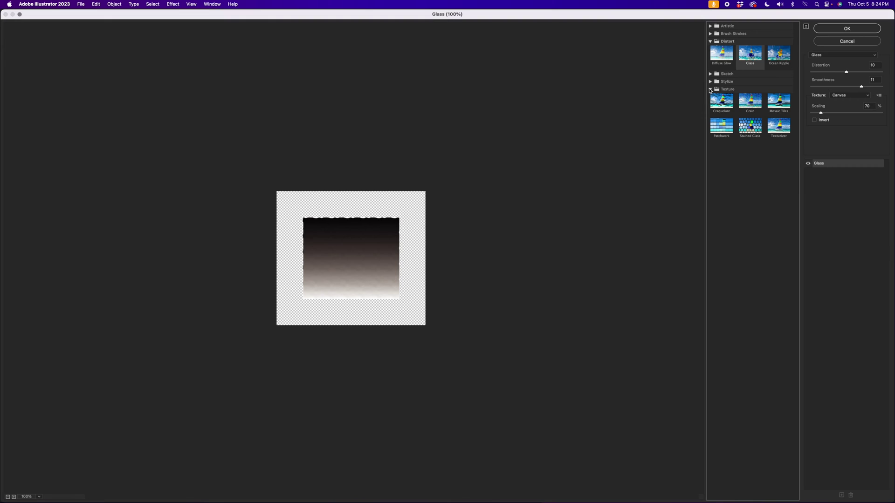
{"action": "left_click", "coordinate": [756, 107]}
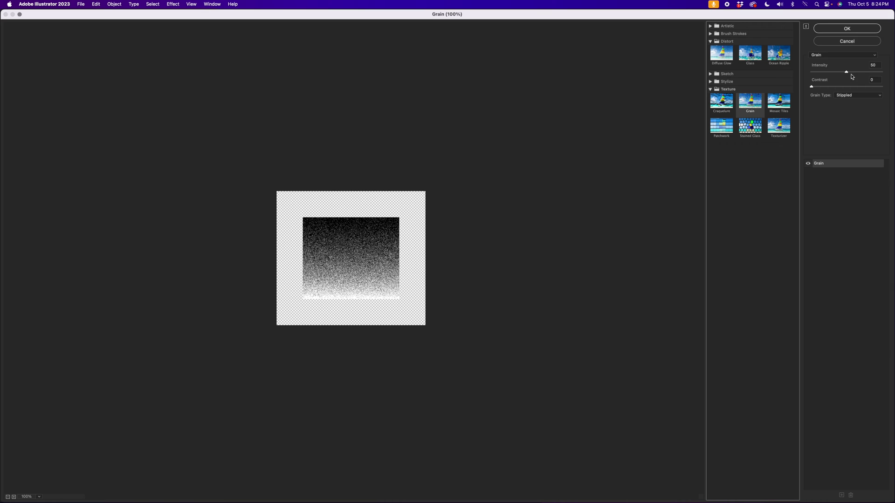
{"action": "left_click", "coordinate": [847, 29]}
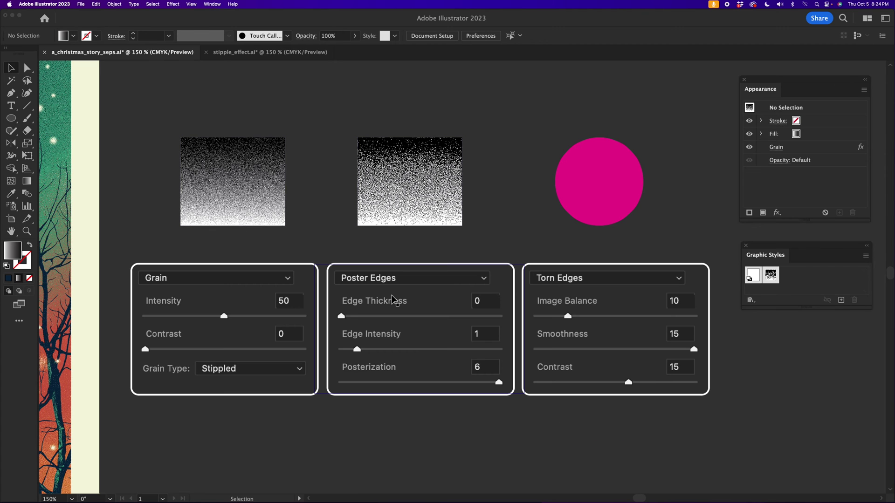
- Add Poster Edges to the grainy square with Edge Thickness 0 and Edge Intensity 1
{"action": "left_click", "coordinate": [224, 194]}
{"action": "left_click", "coordinate": [191, 4]}
{"action": "mouse_move", "coordinate": [175, 3]}
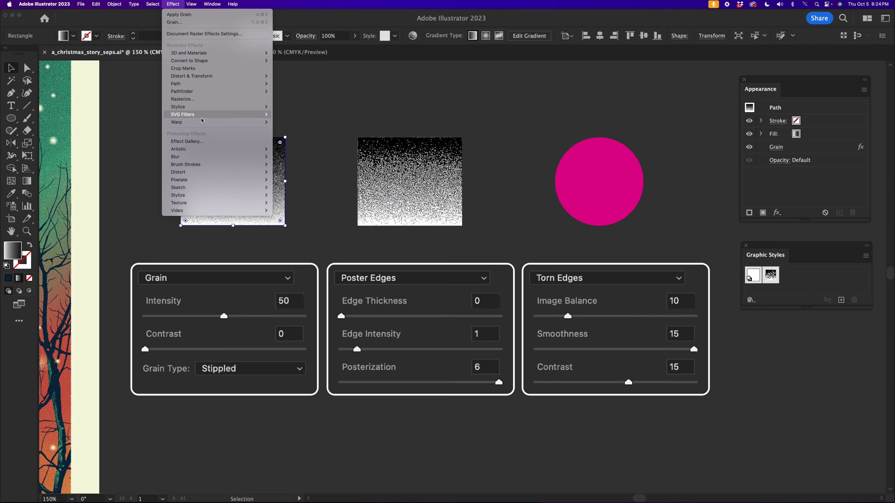
{"action": "left_click", "coordinate": [197, 142]}
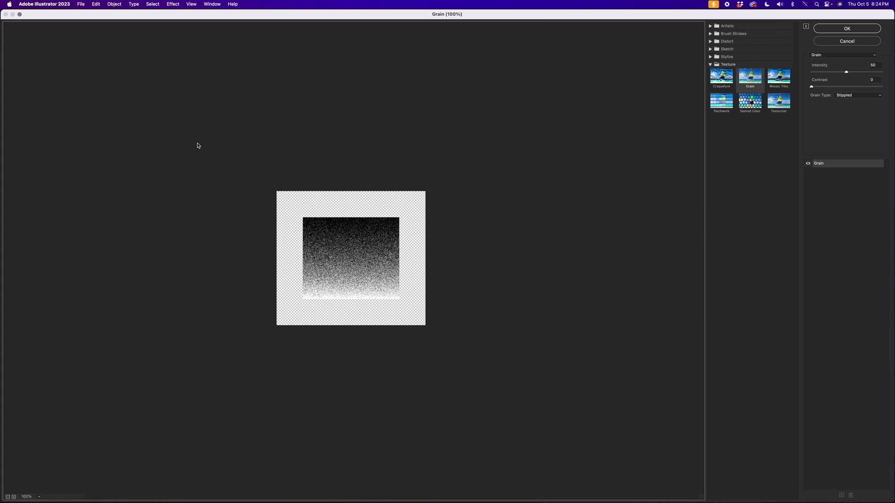
{"action": "left_click", "coordinate": [711, 26]}
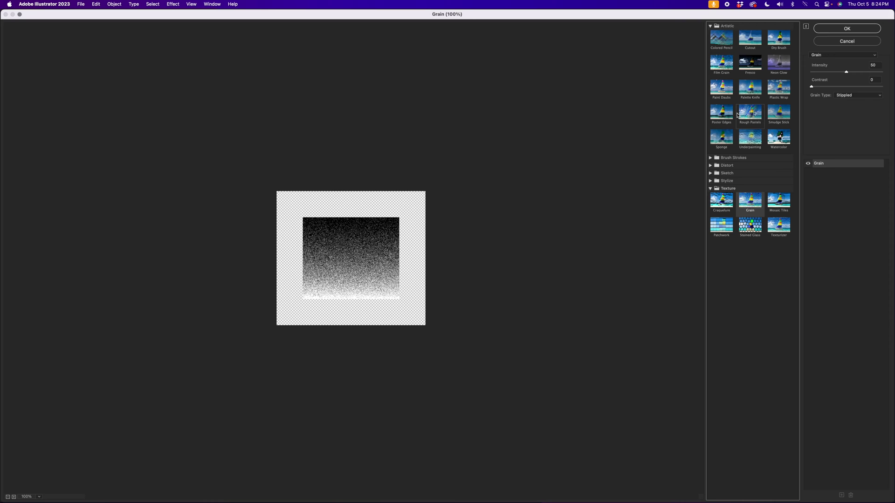
{"action": "left_click", "coordinate": [721, 113]}
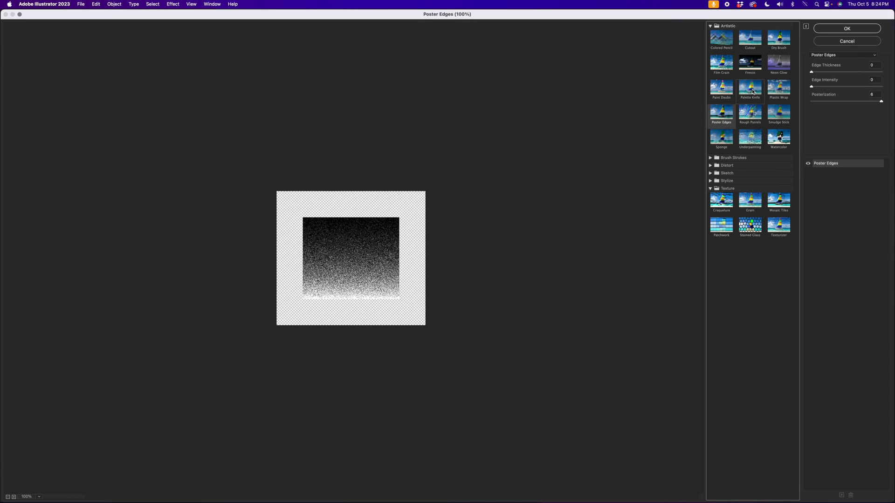
{"action": "left_click", "coordinate": [872, 80]}
{"action": "key", "text": "Up"}
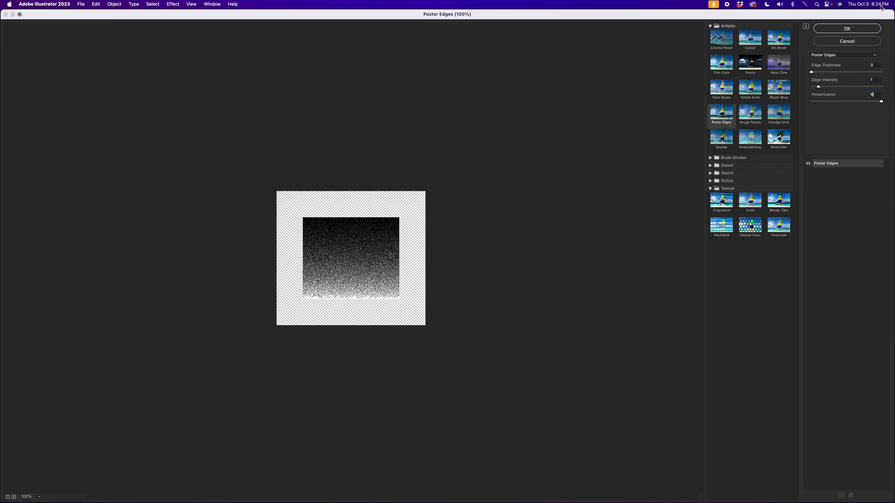
{"action": "left_click", "coordinate": [847, 28]}
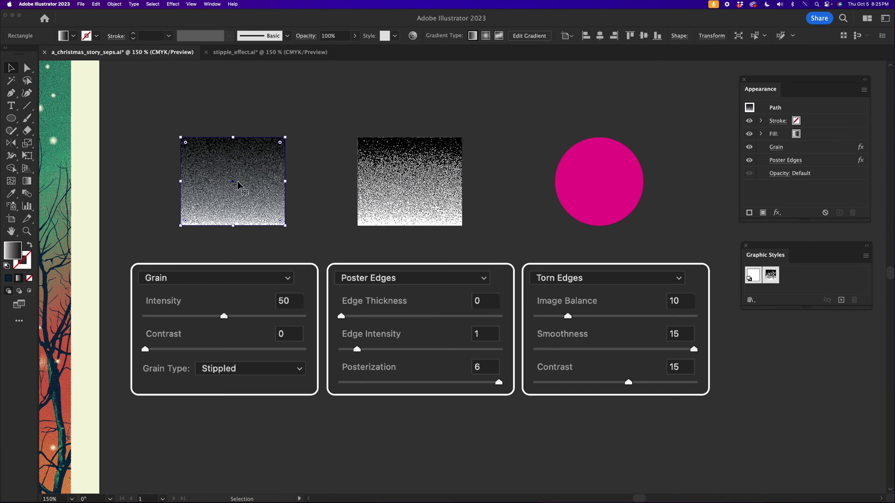
- Apply Sketch > Torn Edges with Image Balance 10, Smoothness 15, Contrast 15 to the first square
{"action": "left_click", "coordinate": [311, 169]}
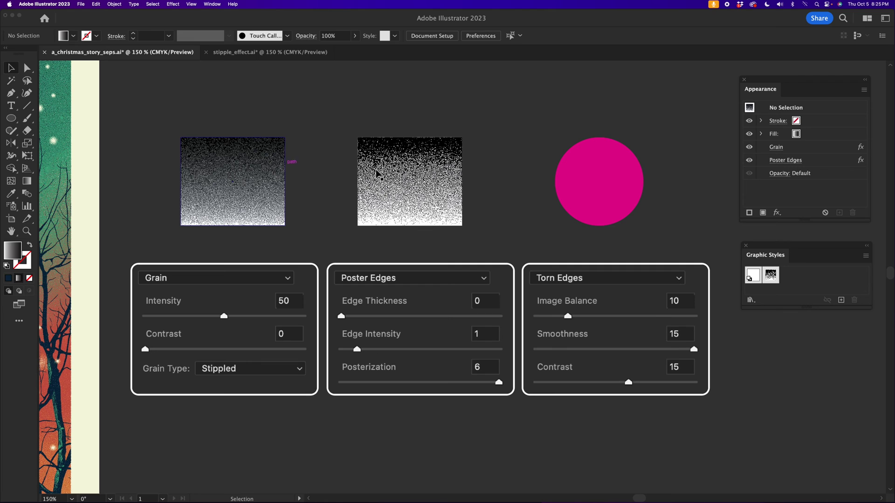
{"action": "left_click", "coordinate": [241, 189]}
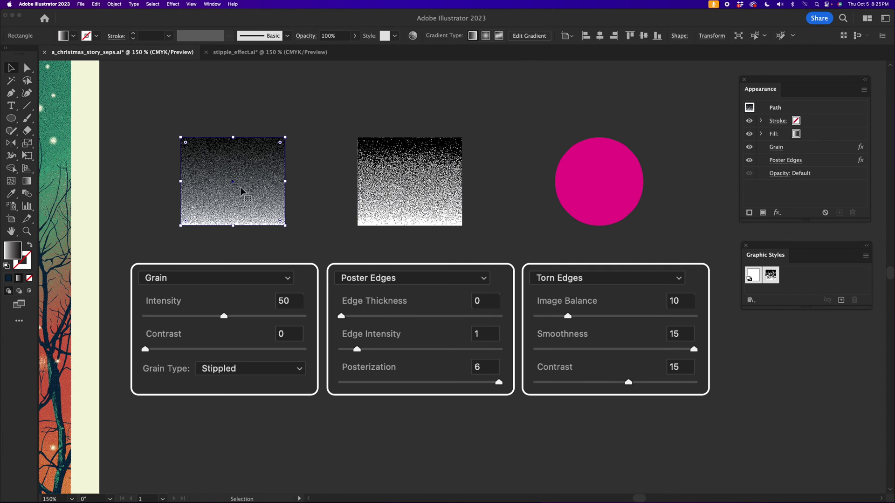
{"action": "left_click", "coordinate": [154, 4]}
{"action": "mouse_move", "coordinate": [178, 4]}
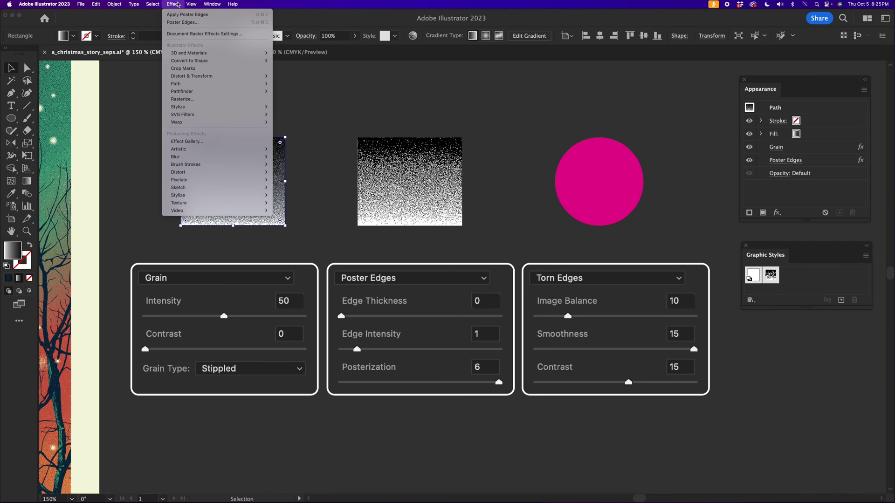
{"action": "left_click", "coordinate": [194, 142]}
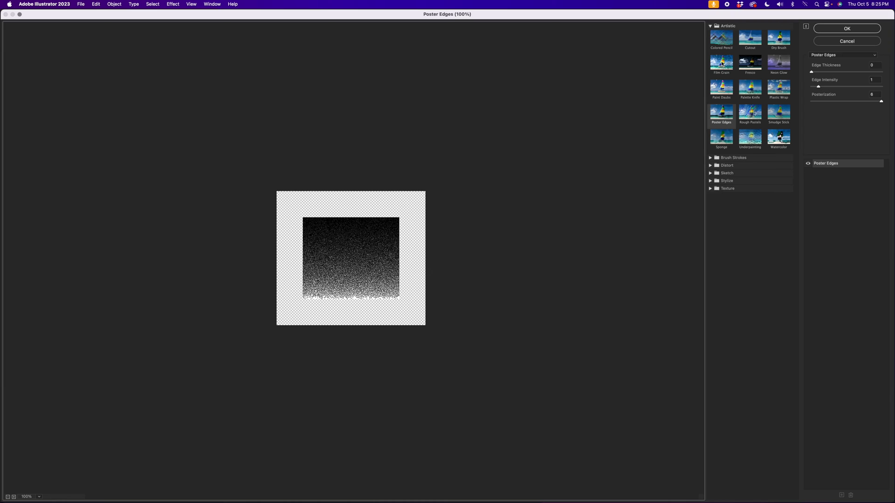
{"action": "left_click", "coordinate": [711, 181]}
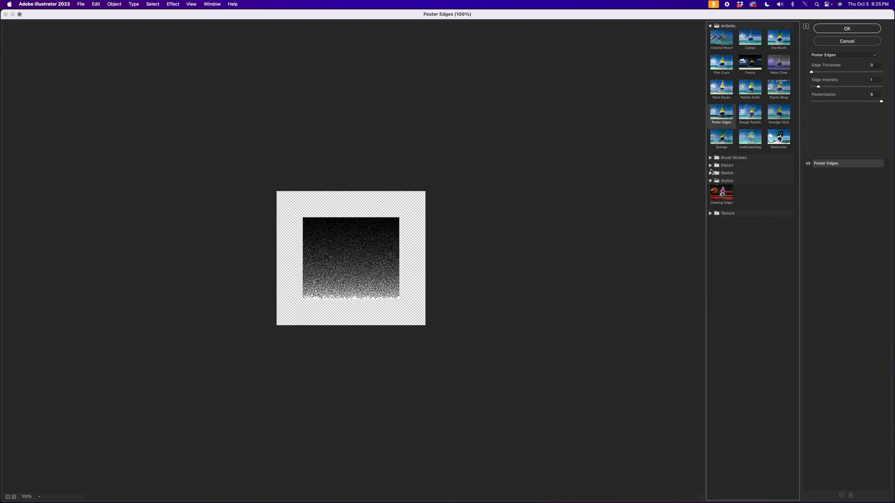
{"action": "left_click", "coordinate": [711, 173]}
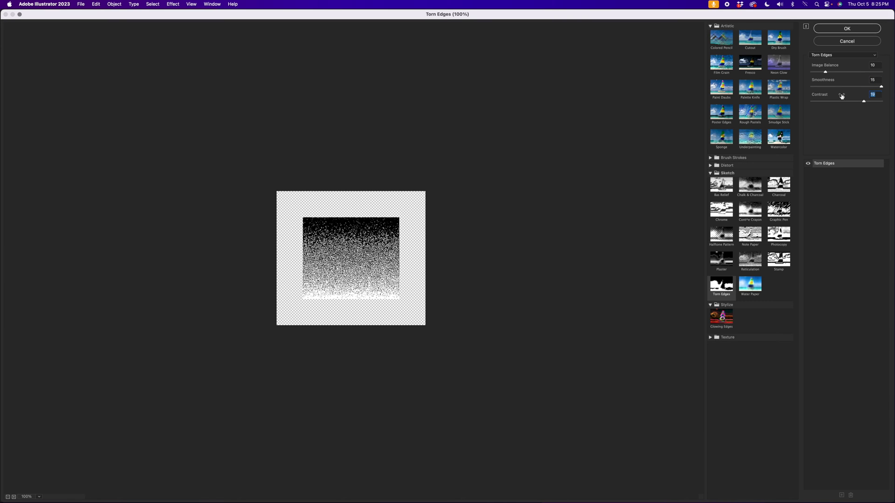
{"action": "type", "text": "15"}
{"action": "left_click", "coordinate": [847, 29]}
{"action": "left_click", "coordinate": [342, 236]}
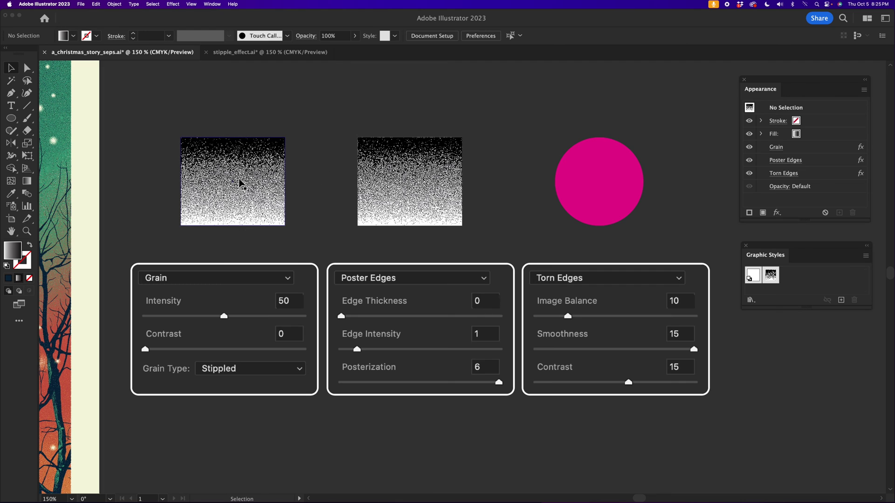
- Save the first square's effect stack as a new graphic style named Graphic Style 2
{"action": "left_click", "coordinate": [243, 161]}
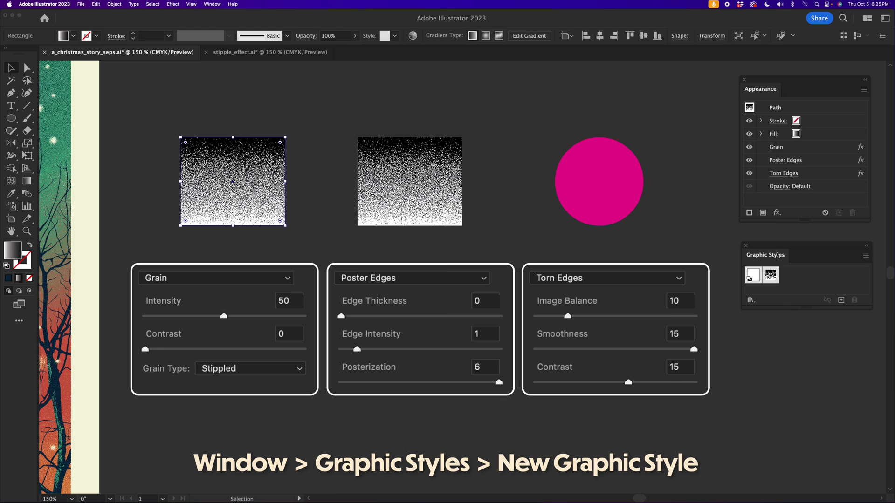
{"action": "left_click", "coordinate": [865, 255]}
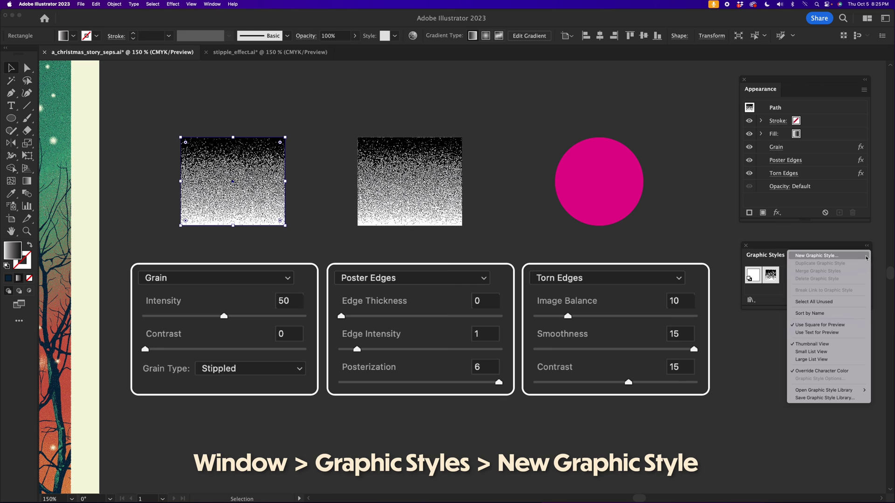
{"action": "left_click", "coordinate": [817, 256]}
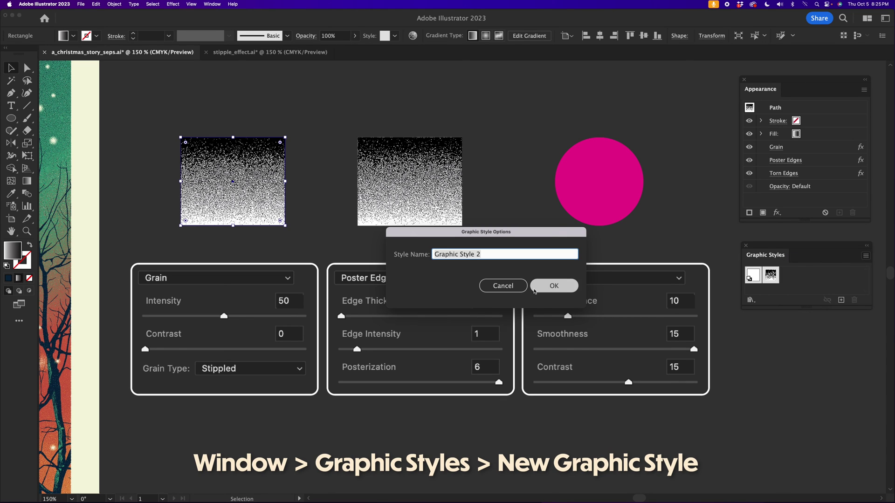
{"action": "left_click", "coordinate": [553, 286]}
- Draw a wide black-to-white gradient rectangle near the top of the page and apply Graphic Style 2
{"action": "left_click", "coordinate": [530, 167]}
{"action": "scroll", "coordinate": [529, 167], "scroll_direction": "up", "scroll_amount": 2}
{"action": "scroll", "coordinate": [530, 166], "scroll_direction": "right", "scroll_amount": 1}
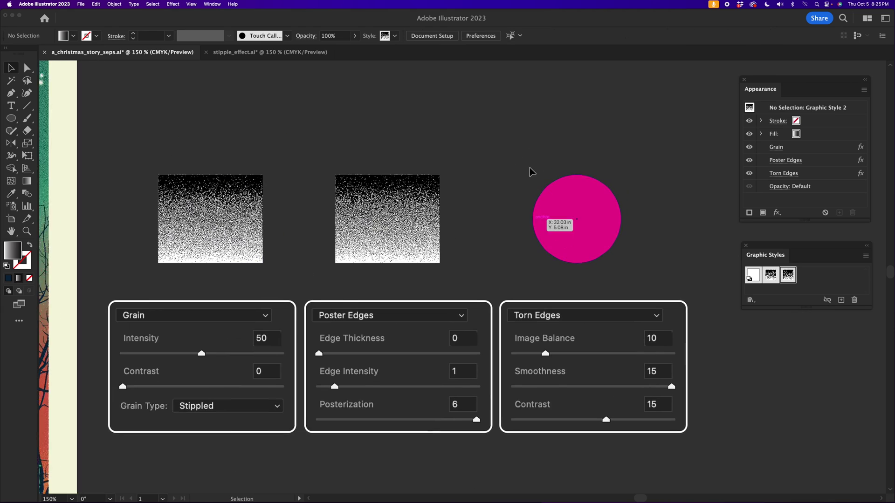
{"action": "left_click", "coordinate": [12, 119]}
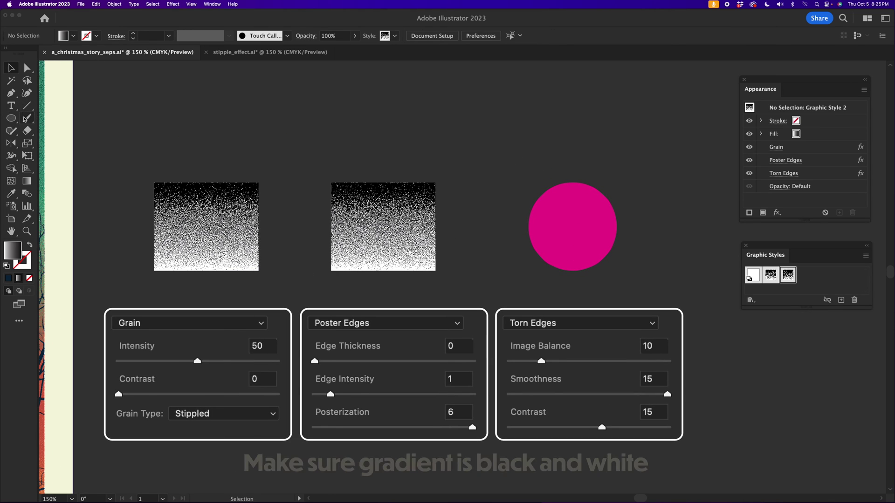
{"action": "left_click", "coordinate": [11, 118]}
{"action": "left_click", "coordinate": [49, 116]}
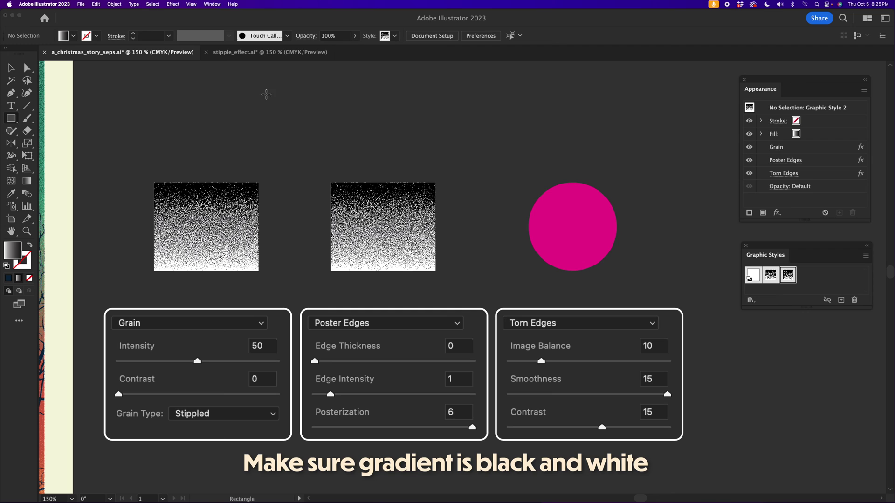
{"action": "left_click_drag", "start_coordinate": [266, 94], "coordinate": [481, 153]}
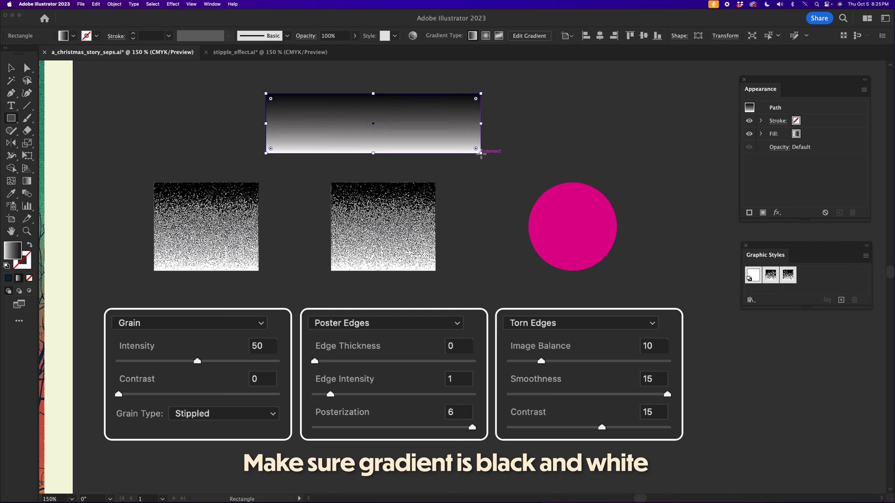
{"action": "left_click", "coordinate": [788, 277]}
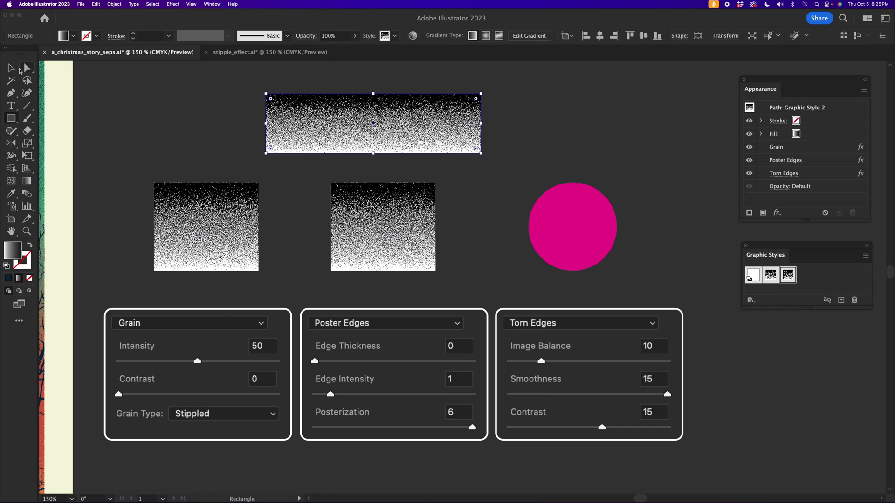
{"action": "left_click", "coordinate": [11, 68]}
{"action": "left_click", "coordinate": [483, 161]}
{"action": "scroll", "coordinate": [483, 170], "scroll_direction": "right", "scroll_amount": 2}
{"action": "scroll", "coordinate": [483, 169], "scroll_direction": "down", "scroll_amount": 1}
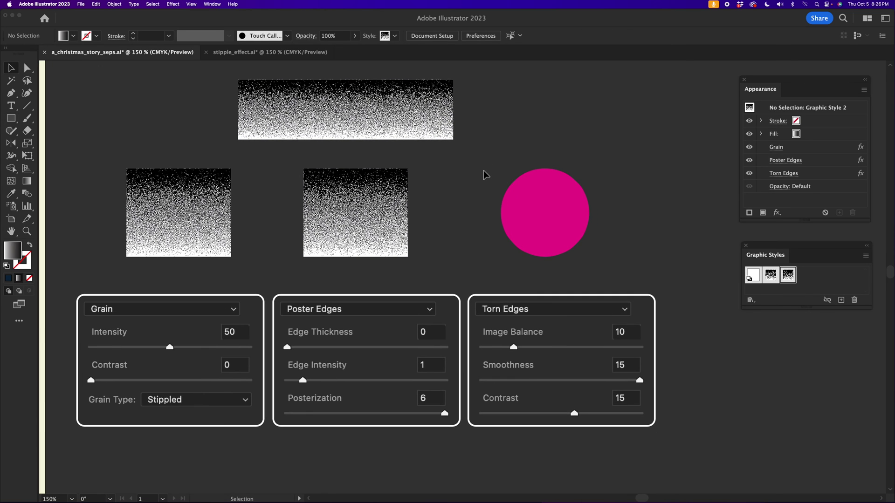
- Resize the stippled rectangle and position it to fully cover the pink circle
{"action": "left_click", "coordinate": [371, 119]}
{"action": "left_click_drag", "start_coordinate": [345, 139], "coordinate": [345, 161]}
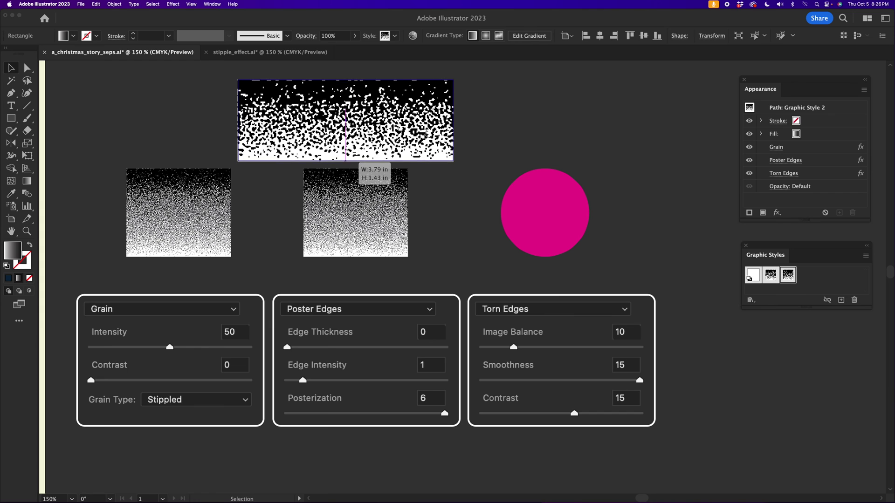
{"action": "left_click_drag", "start_coordinate": [453, 120], "coordinate": [376, 121]}
{"action": "left_click", "coordinate": [460, 112]}
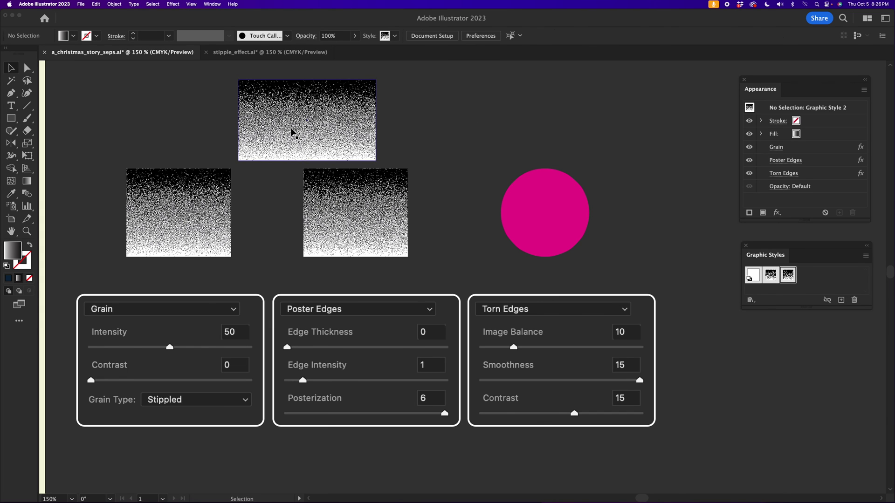
{"action": "left_click_drag", "start_coordinate": [293, 133], "coordinate": [536, 207]}
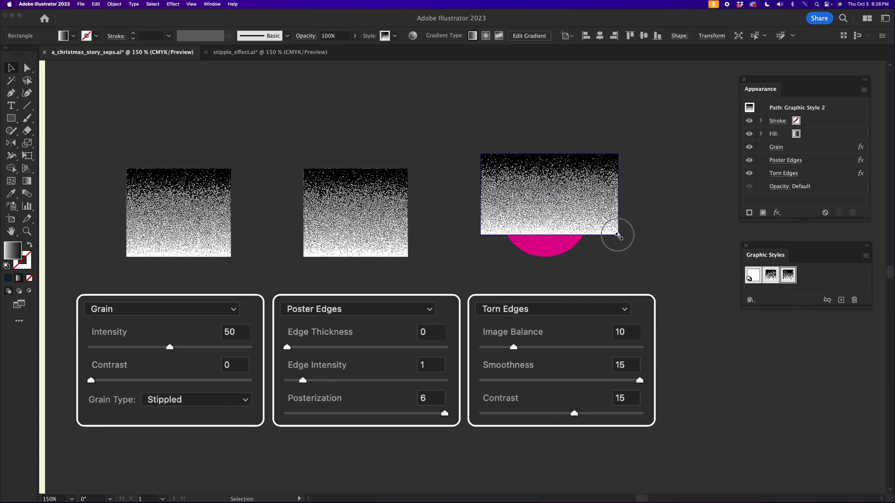
{"action": "left_click_drag", "start_coordinate": [618, 235], "coordinate": [619, 267]}
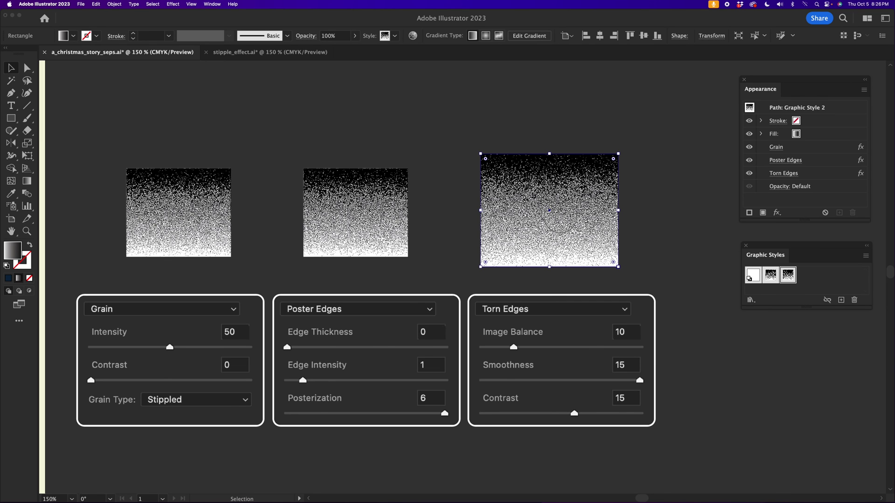
{"action": "mouse_move", "coordinate": [559, 217]}
{"action": "left_mouse_down"}
{"action": "mouse_move", "coordinate": [720, 194]}
{"action": "mouse_move", "coordinate": [556, 220]}
{"action": "left_mouse_up"}
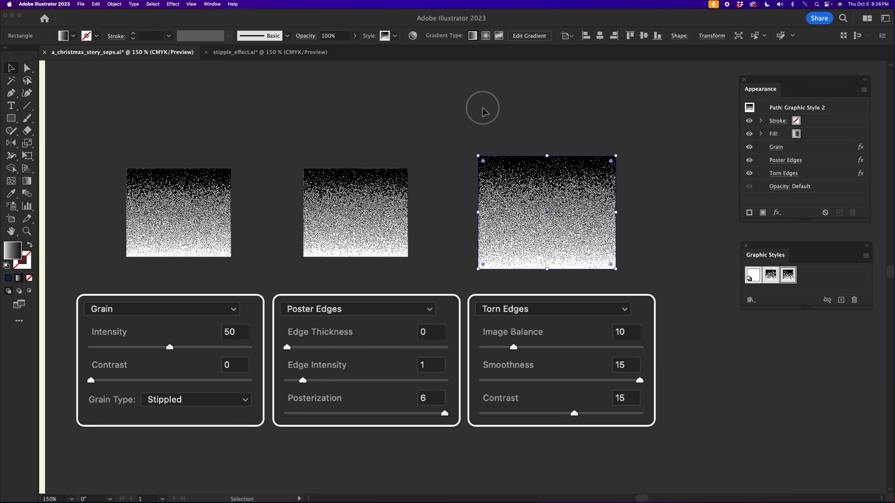
- Make the stippled rectangle an inverted opacity mask over the circle in the Transparency panel
{"action": "left_click_drag", "start_coordinate": [482, 112], "coordinate": [614, 273]}
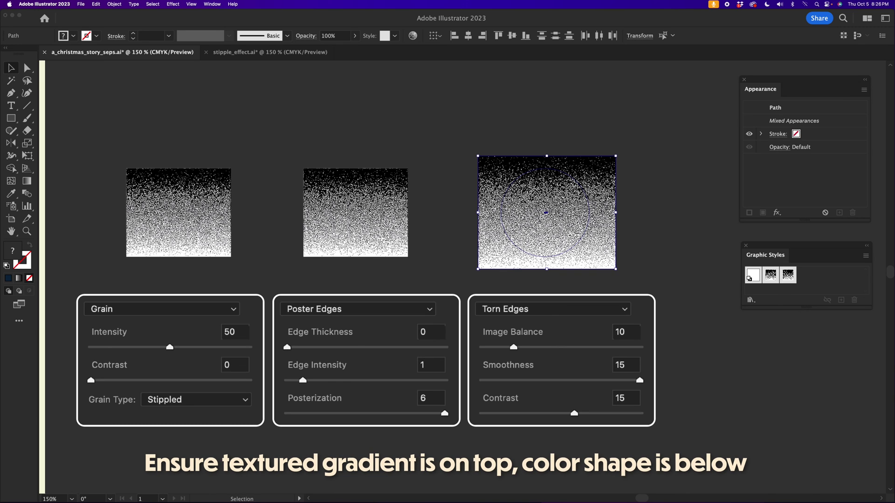
{"action": "key", "text": "super+shift+F10"}
{"action": "left_click_drag", "start_coordinate": [534, 94], "coordinate": [614, 71]}
{"action": "left_click", "coordinate": [694, 103]}
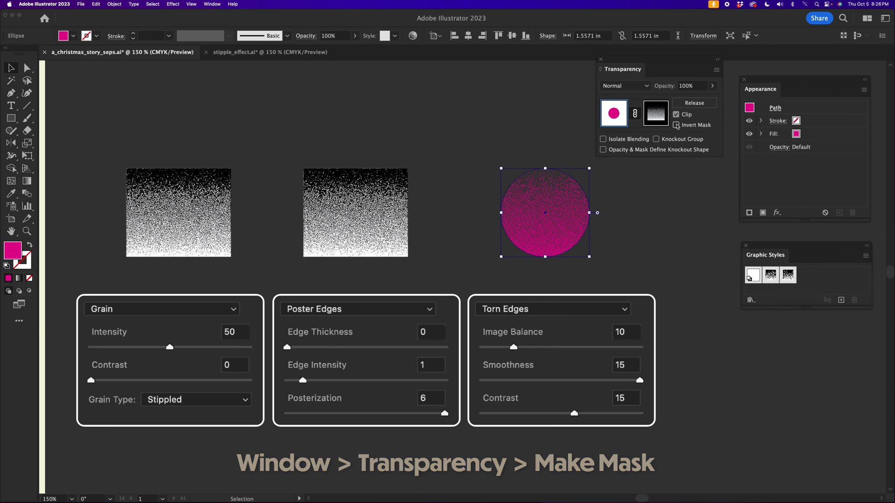
{"action": "left_click", "coordinate": [677, 125]}
{"action": "left_click", "coordinate": [639, 228]}
{"action": "scroll", "coordinate": [639, 228], "scroll_direction": "right", "scroll_amount": 3}
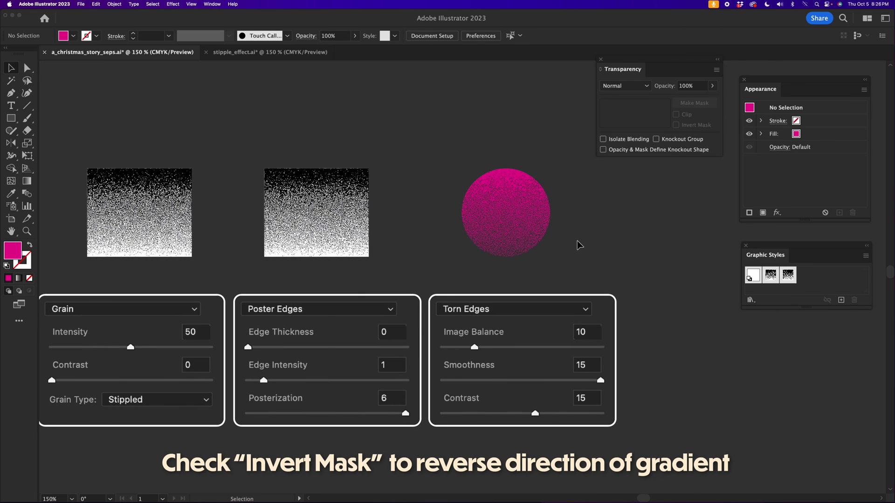
{"action": "scroll", "coordinate": [581, 245], "scroll_direction": "left", "scroll_amount": 2}
{"action": "key", "text": "super+minus"}
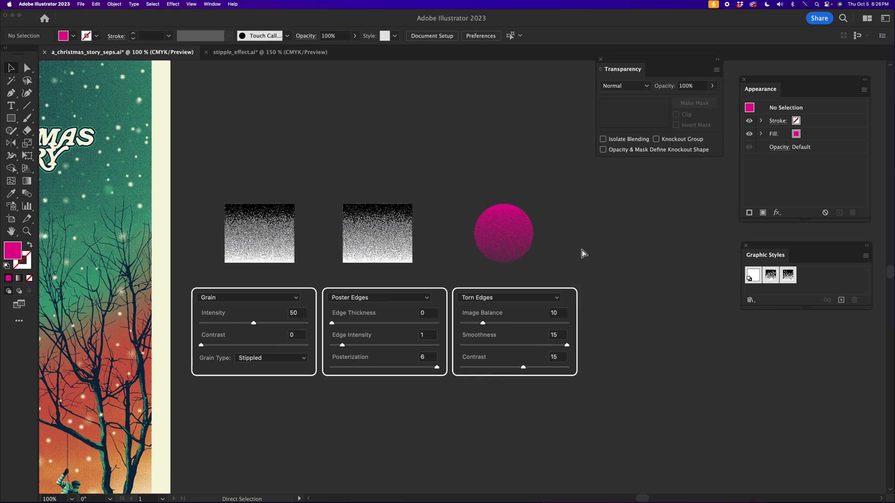
{"action": "key", "text": "super+minus"}
{"action": "scroll", "coordinate": [574, 251], "scroll_direction": "left", "scroll_amount": 2}
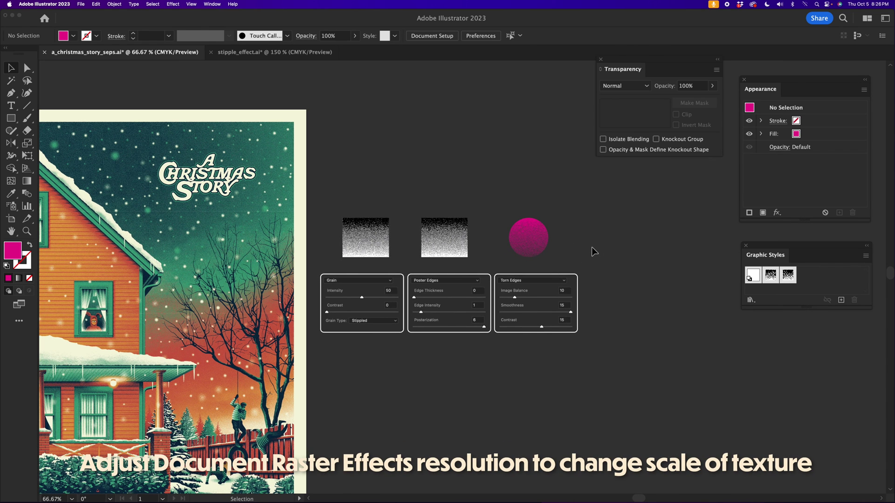
{"action": "key", "text": "super+equal"}
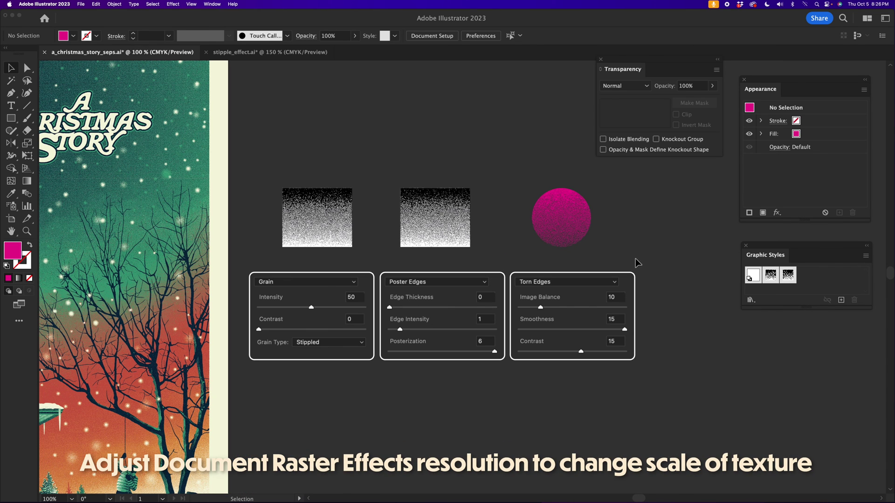